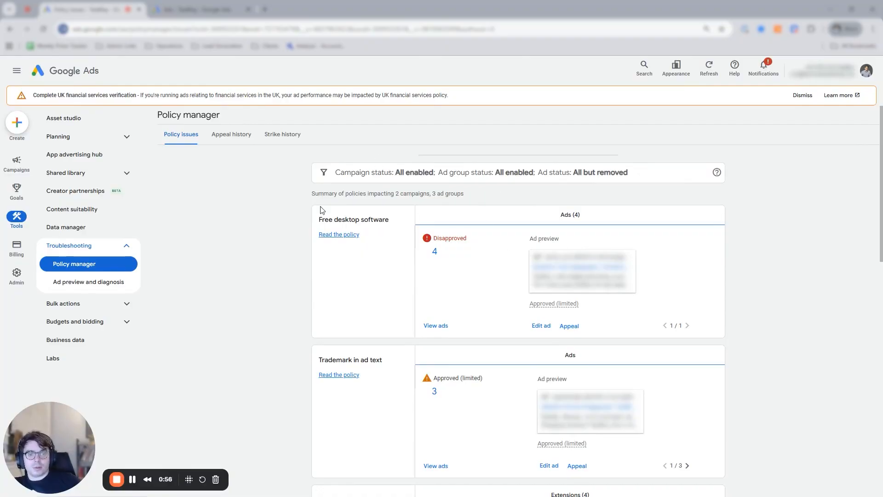
Examine the Free desktop software policy issue and its disapproved ads in the policy issues summary
triple_click(375, 223)
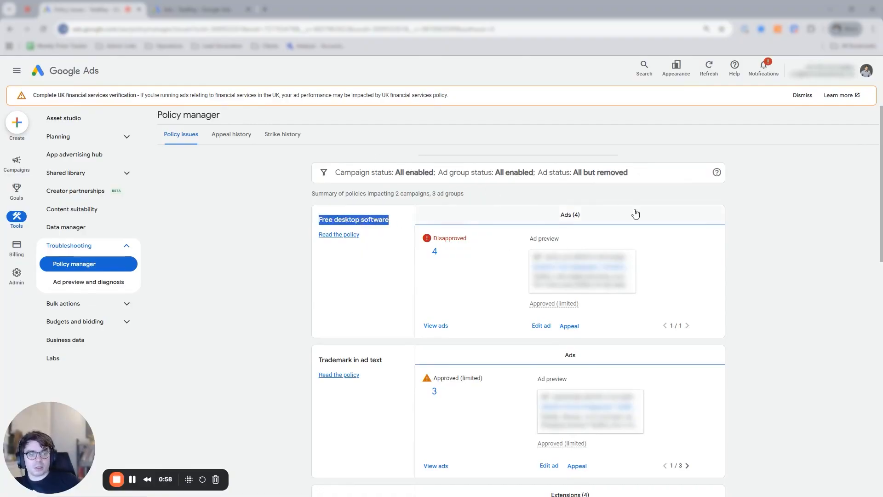
double_click(375, 221)
drag(320, 219, 400, 218)
drag(323, 219, 381, 219)
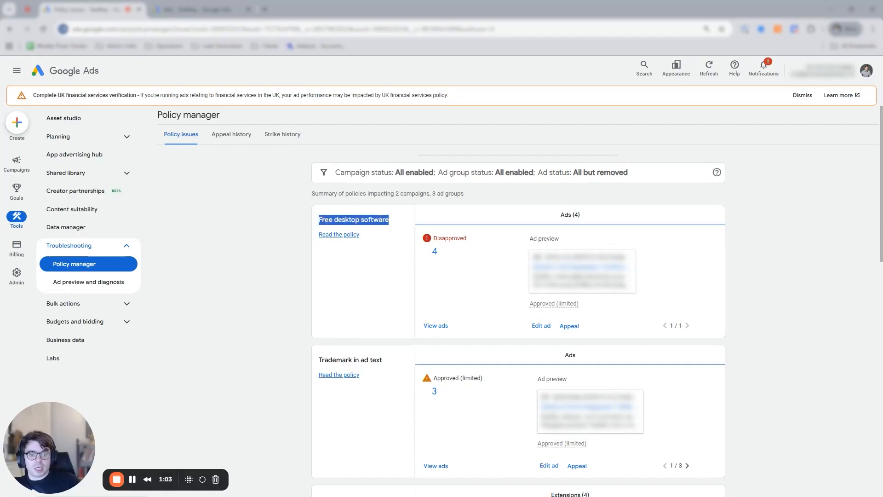
click(380, 218)
drag(390, 219, 310, 223)
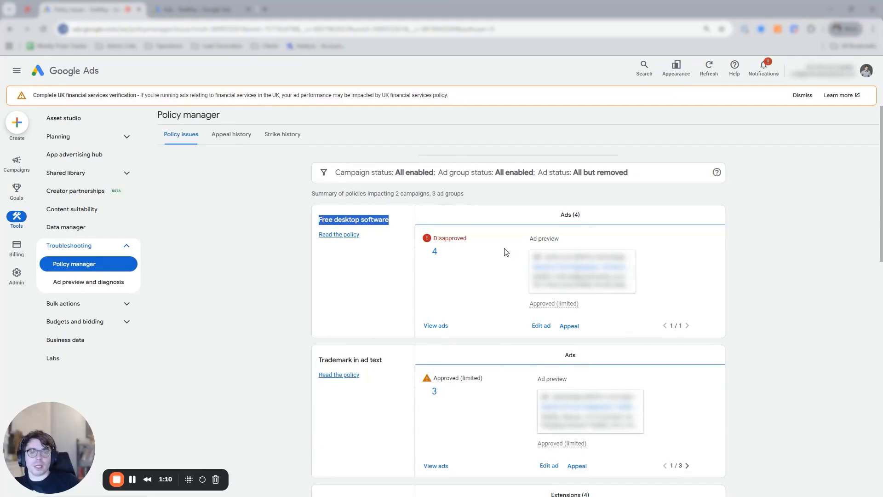
double_click(325, 219)
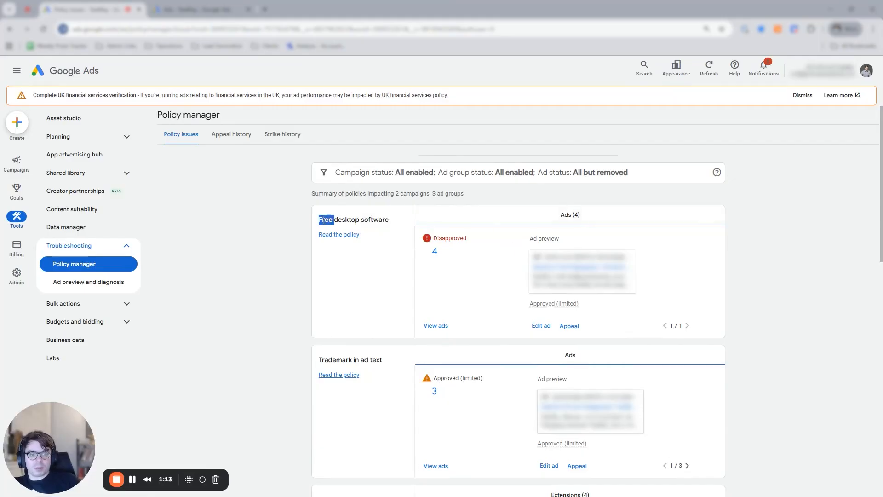
triple_click(323, 220)
click(370, 219)
drag(371, 219, 318, 222)
double_click(345, 220)
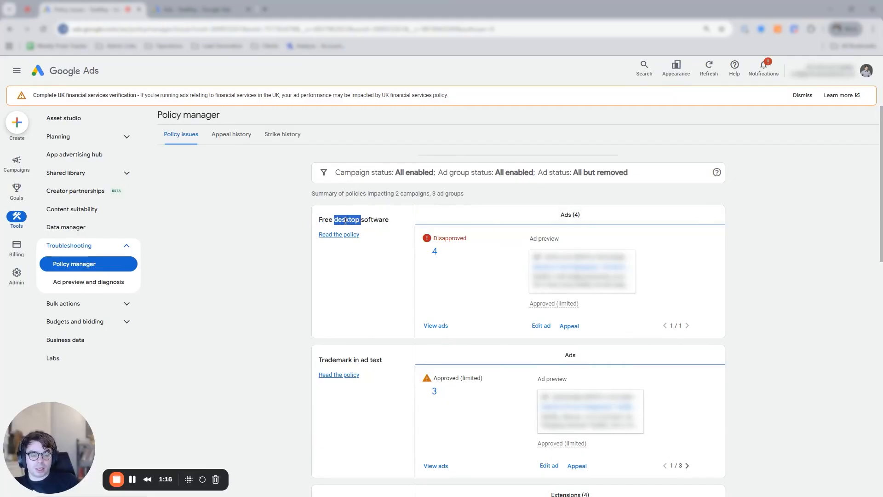
click(308, 214)
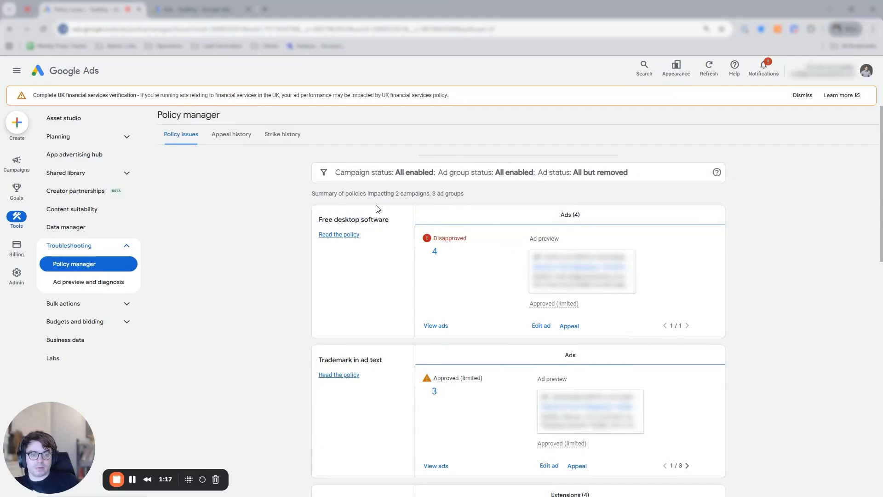
Submit a Dispute decision appeal against the Free desktop software policy for all affected ads in the account, accepting the confirmation statement
click(569, 326)
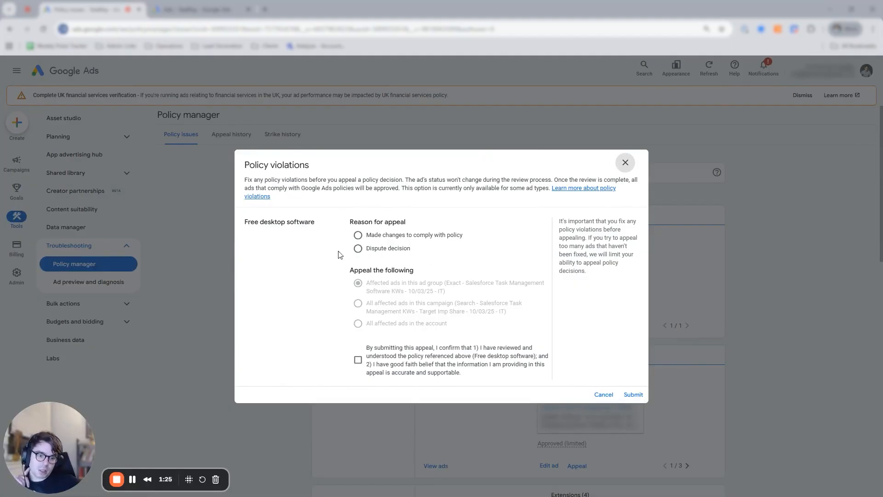
click(381, 249)
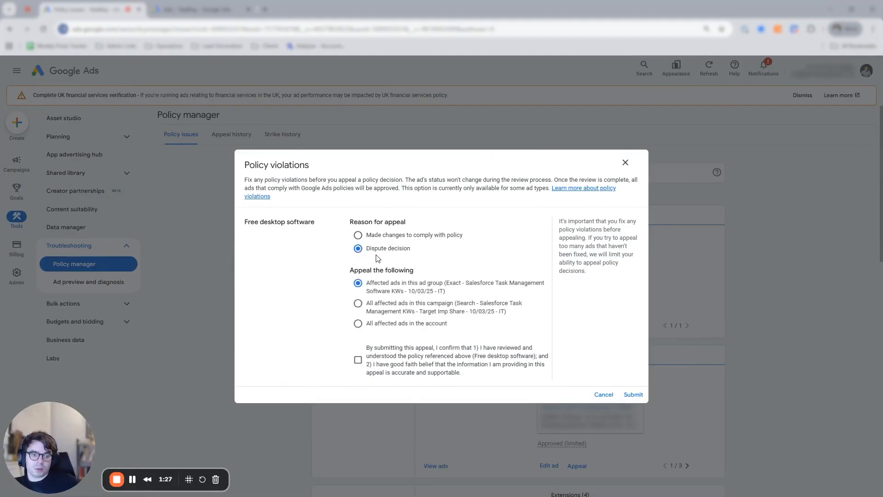
click(399, 324)
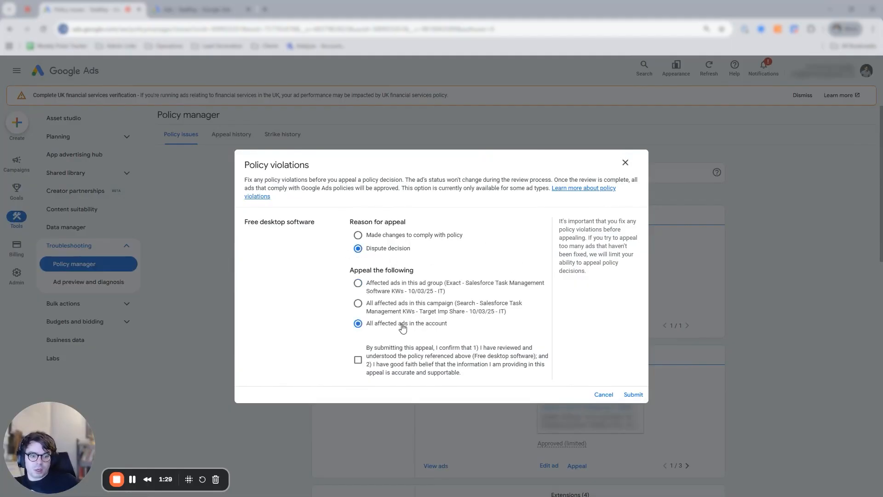
click(359, 360)
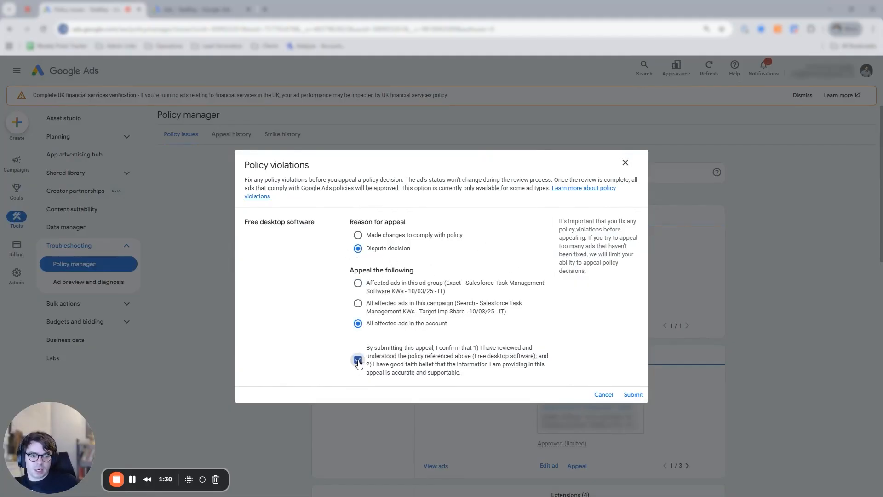
click(634, 396)
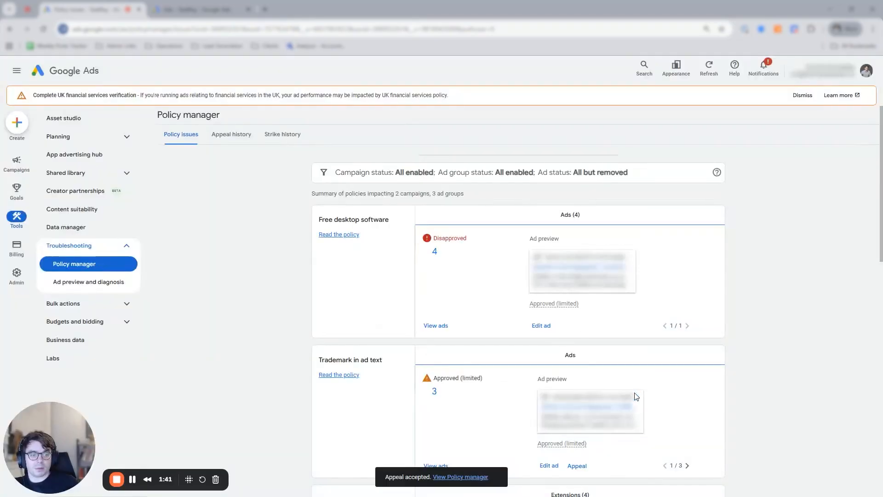
triple_click(345, 220)
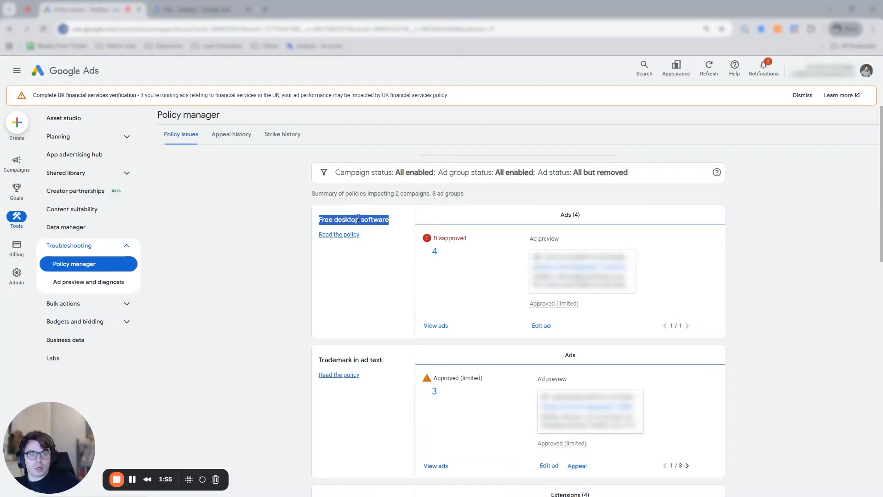
click(332, 218)
triple_click(339, 221)
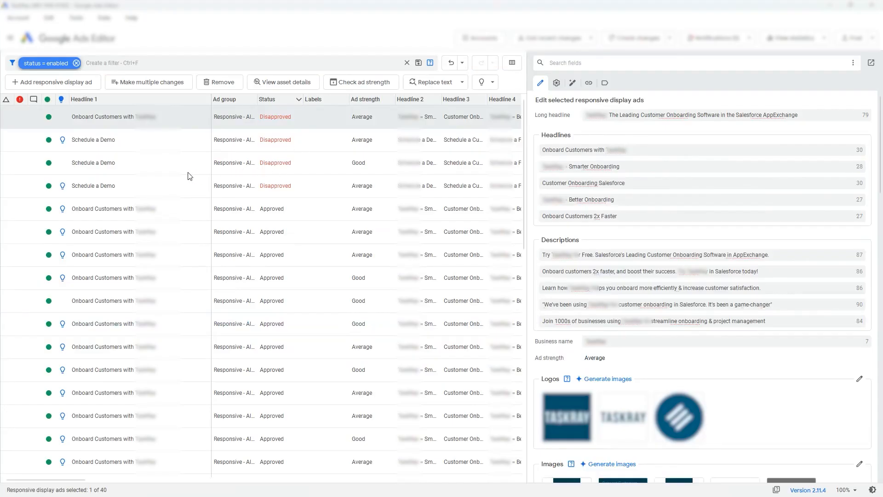
In Google Ads Editor, duplicate the four disapproved responsive display ads into their ad groups
shift+click(125, 184)
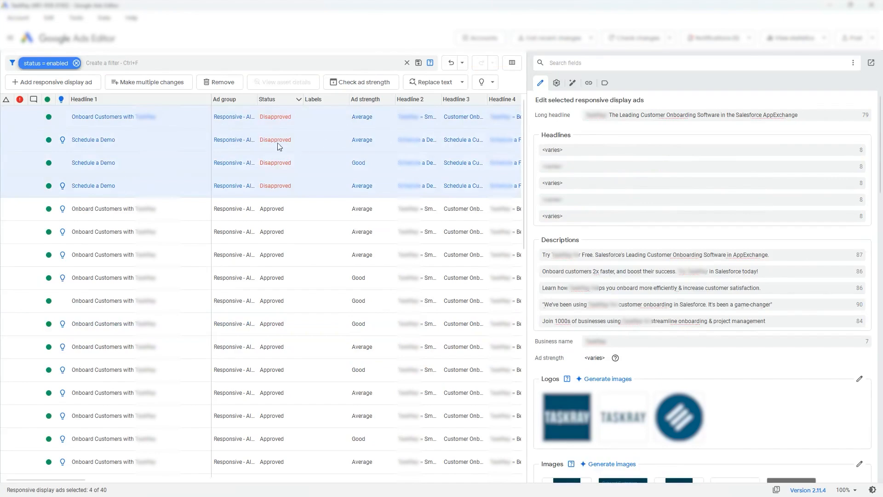
click(132, 145)
click(131, 138)
click(144, 119)
shift+click(154, 183)
key(ctrl+v)
click(485, 298)
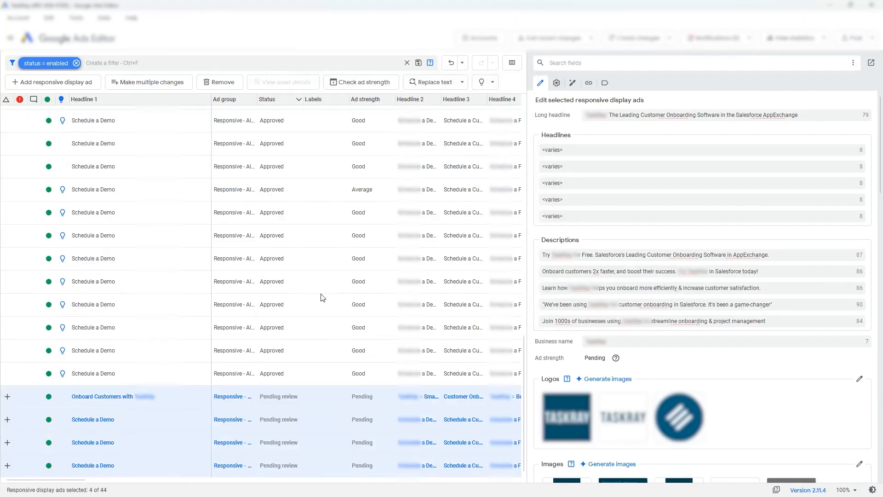
Pause the four original disapproved responsive display ads at the start of the ad list
scroll(321, 294, up, 12)
right_click(290, 185)
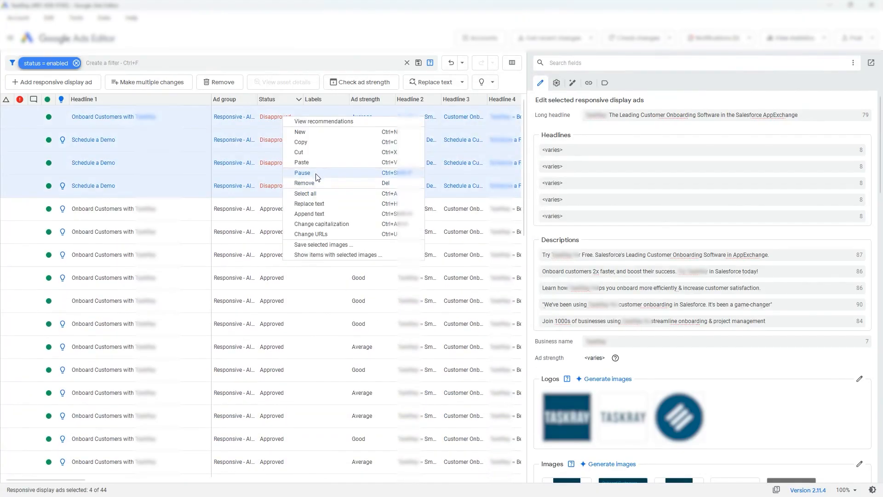
click(315, 173)
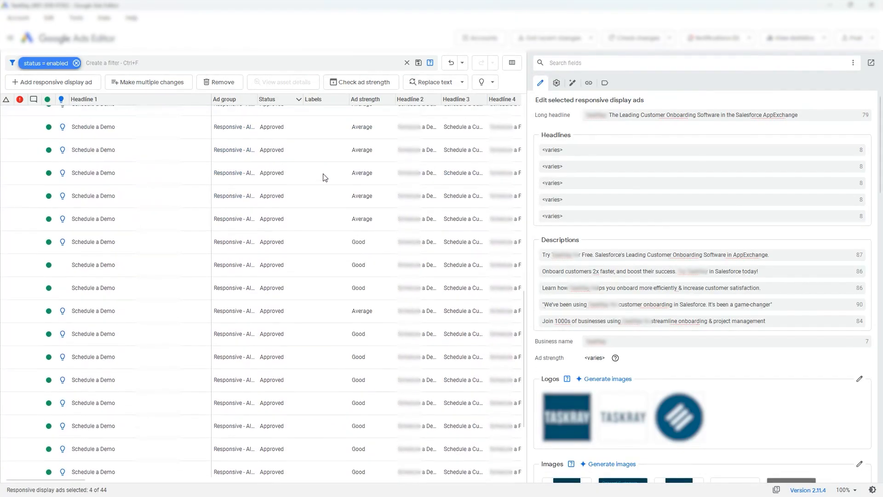
In the three new pending Schedule a Demo copies, change the headline "Schedule a Free Demo" to "Book a Demo"
click(144, 399)
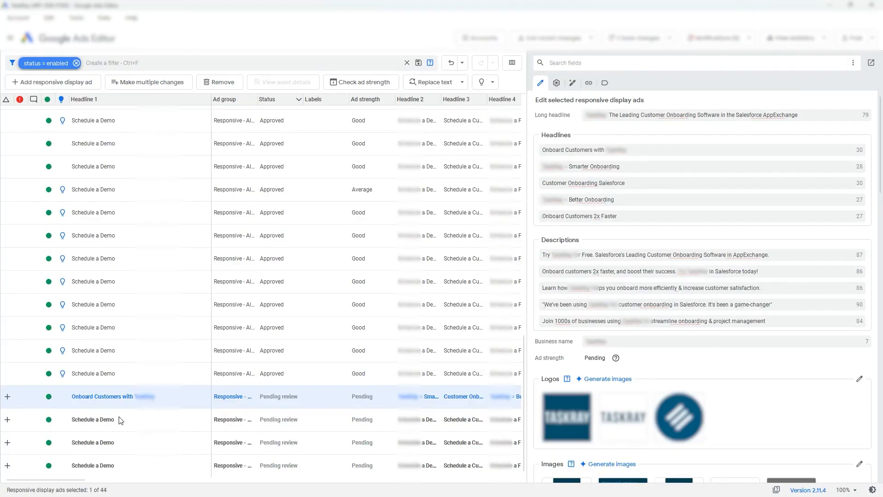
drag(118, 420, 150, 469)
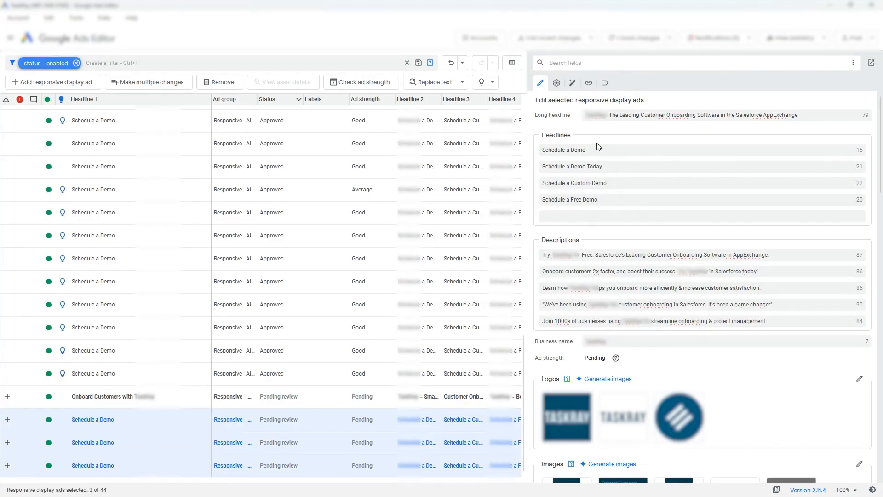
triple_click(594, 204)
drag(582, 199, 553, 200)
drag(611, 199, 516, 201)
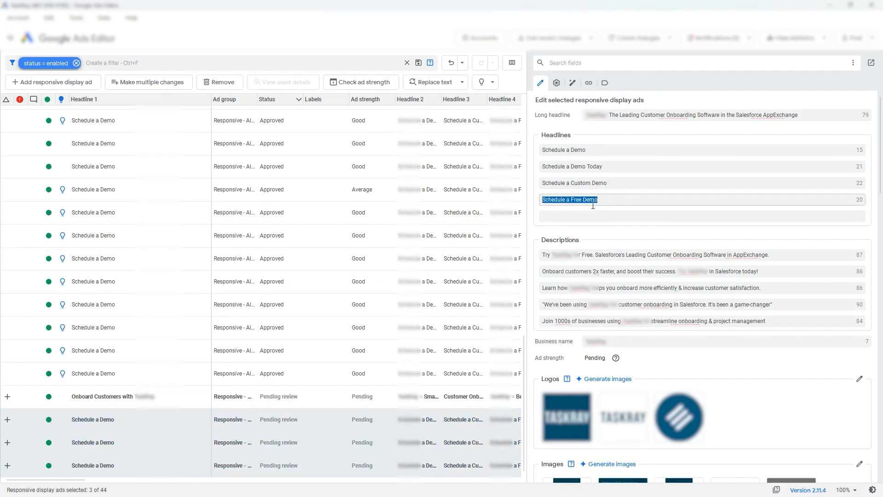
double_click(588, 256)
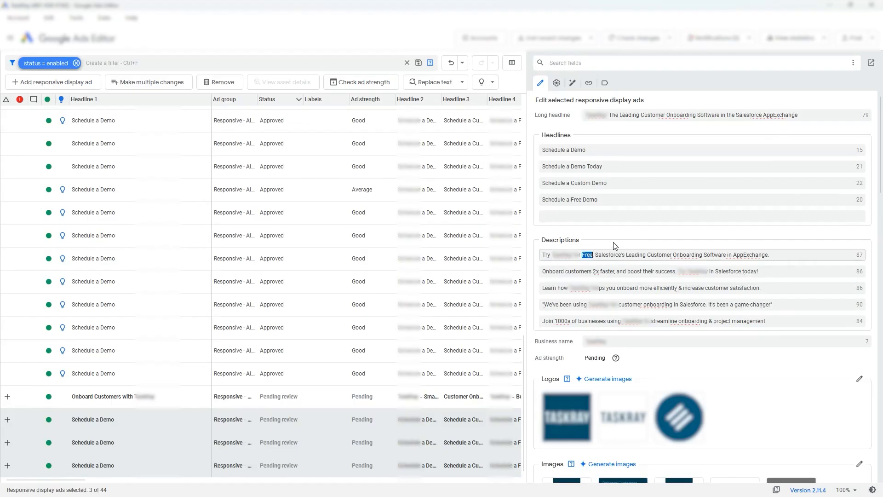
double_click(575, 199)
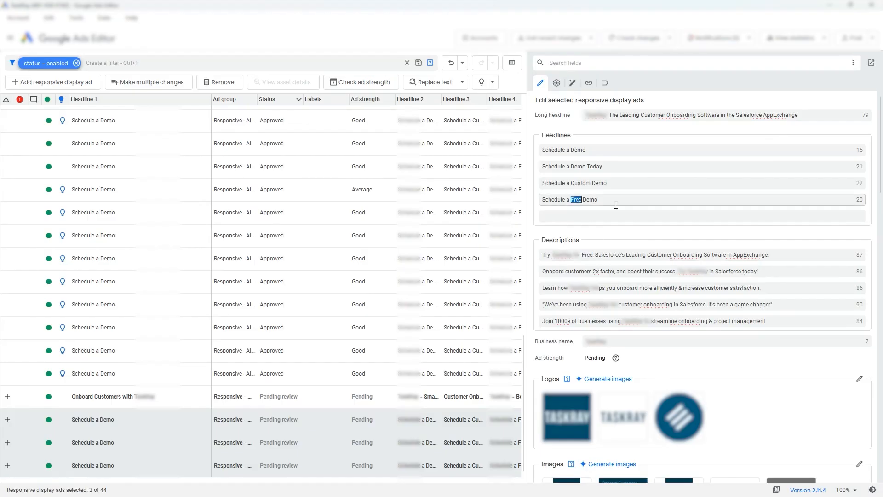
key(BackSpace)
key(BackSpace)
double_click(553, 200)
text(Book)
triple_click(567, 197)
Rewrite the first description of the three selected copies as "The Leading Customer Onboarding Software in the Salesforce AppExchange."
click(597, 254)
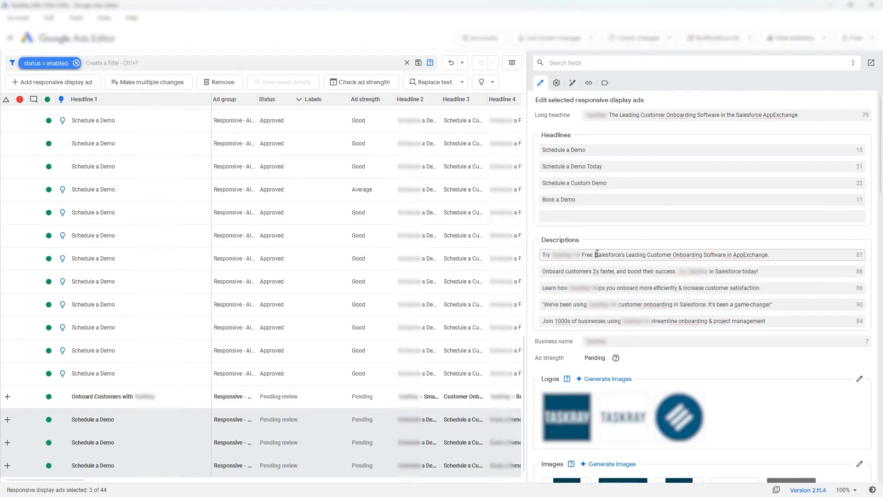
drag(597, 255, 492, 256)
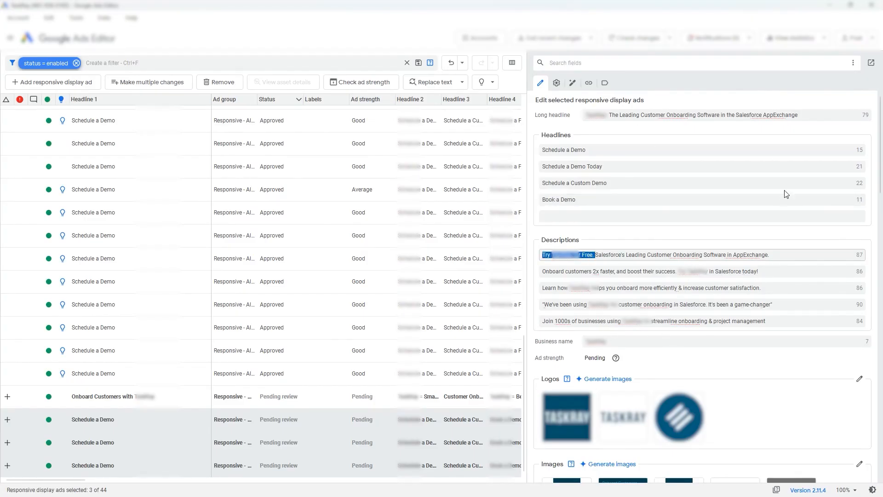
key(BackSpace)
click(739, 254)
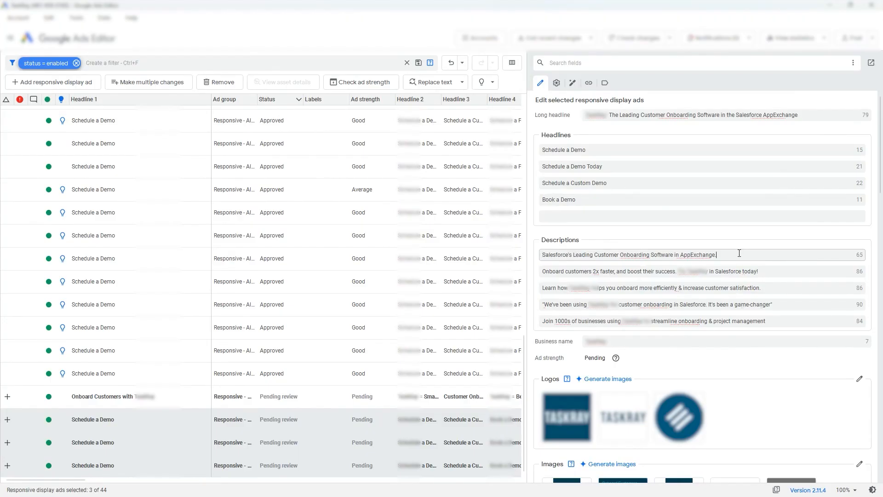
drag(541, 256, 569, 261)
key(BackSpace)
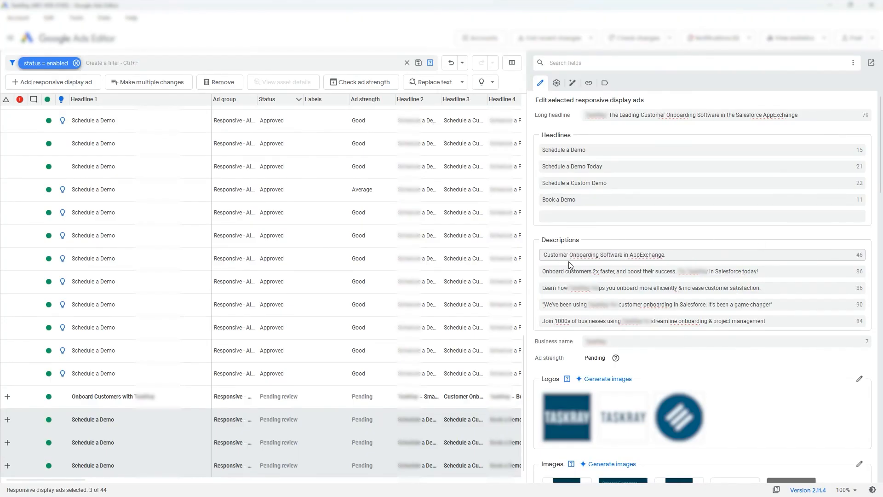
text(The Leading)
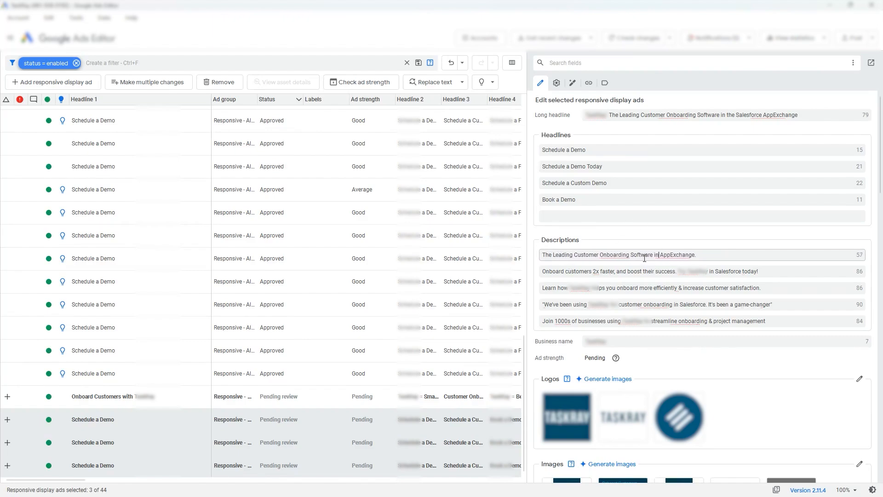
text( the Salesforce)
Copy the rewritten first description into the pending Onboard Customers ad copy, replacing its "Free" wording
triple_click(750, 259)
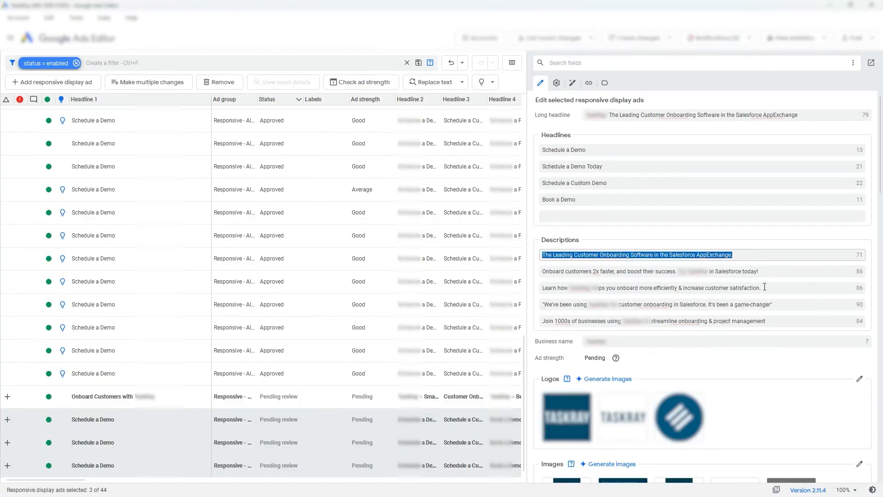
click(134, 388)
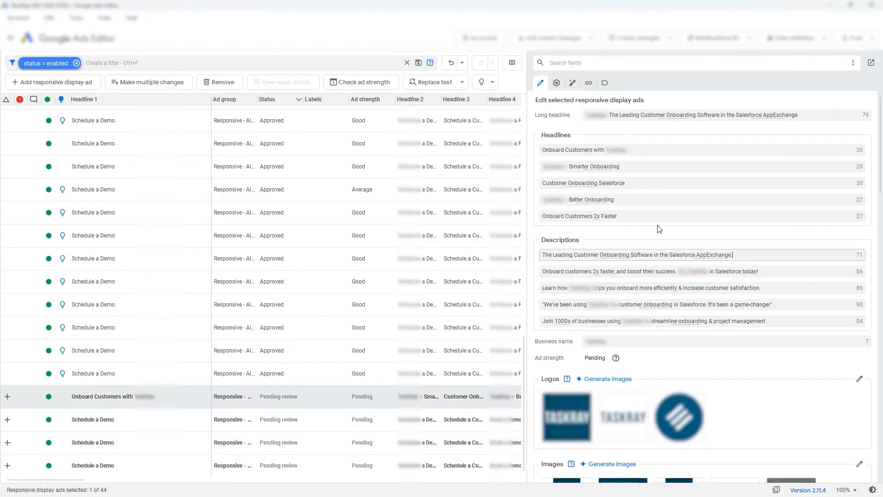
Review the paused original ads and the new pending copies in the responsive display ad list
scroll(207, 335, up, 10)
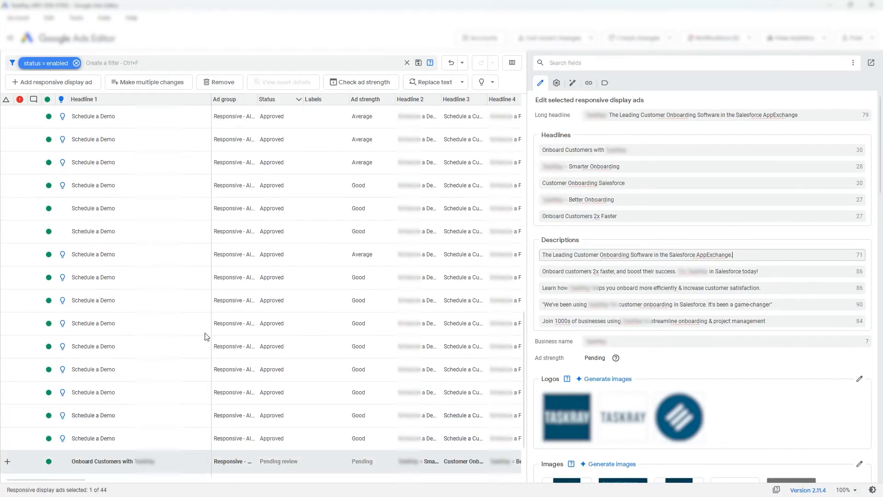
scroll(231, 174, up, 3)
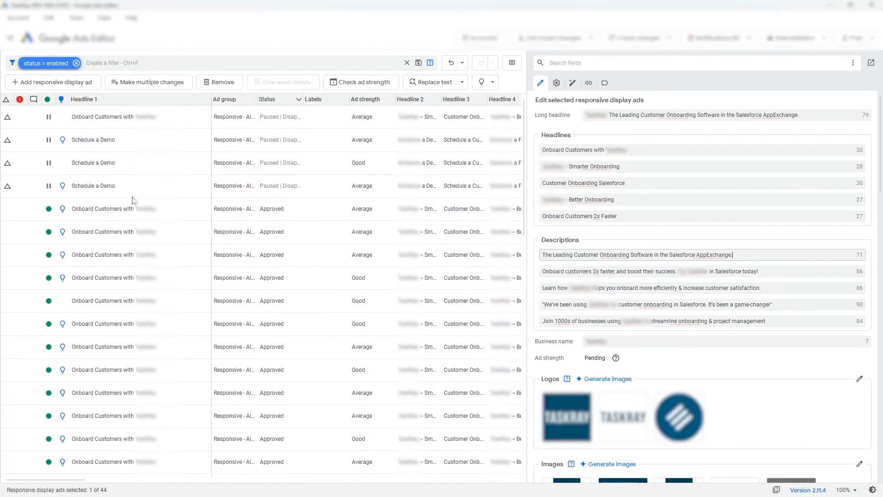
scroll(341, 192, down, 12)
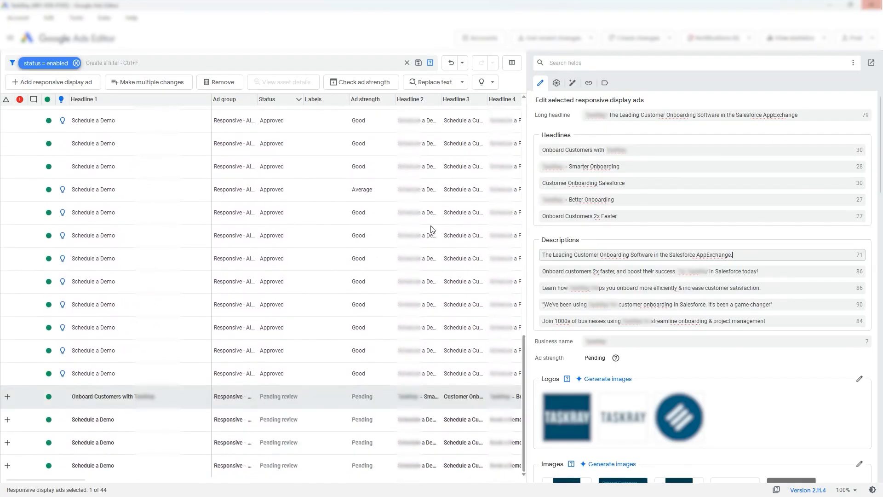
click(85, 375)
click(96, 401)
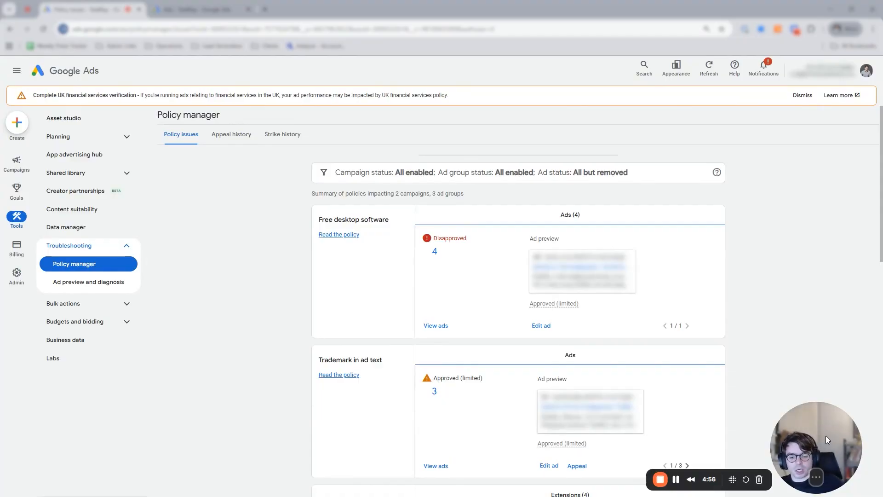
key(Print)
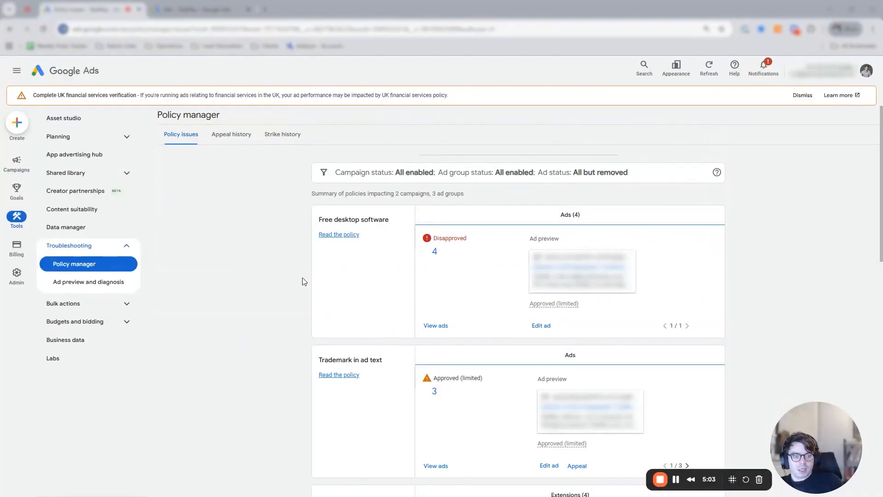
triple_click(439, 196)
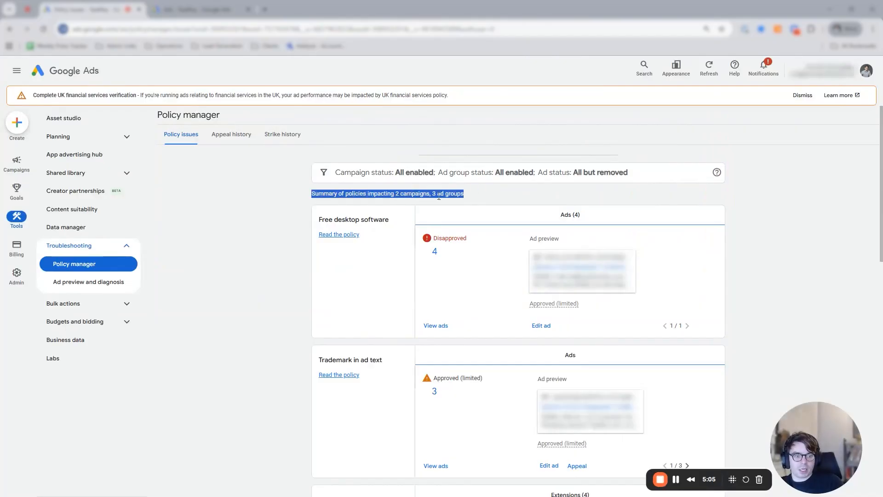
scroll(451, 199, down, 1)
scroll(453, 199, up, 1)
drag(465, 195, 311, 194)
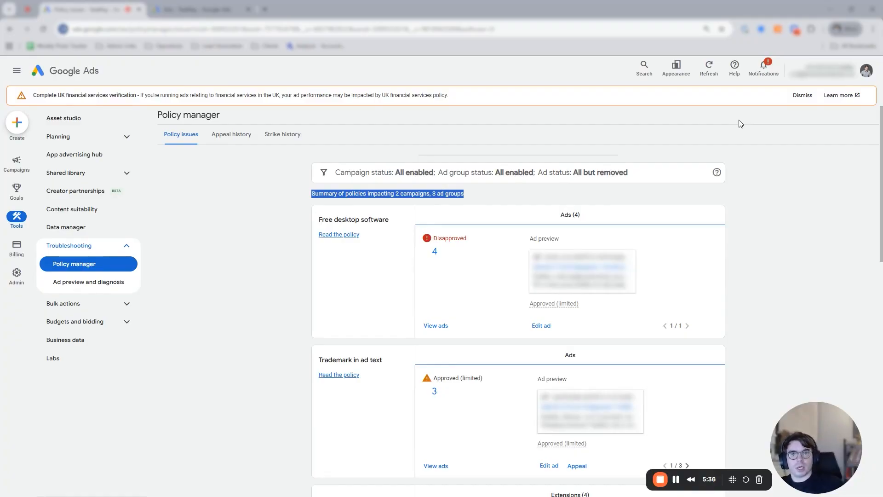
triple_click(437, 95)
double_click(440, 95)
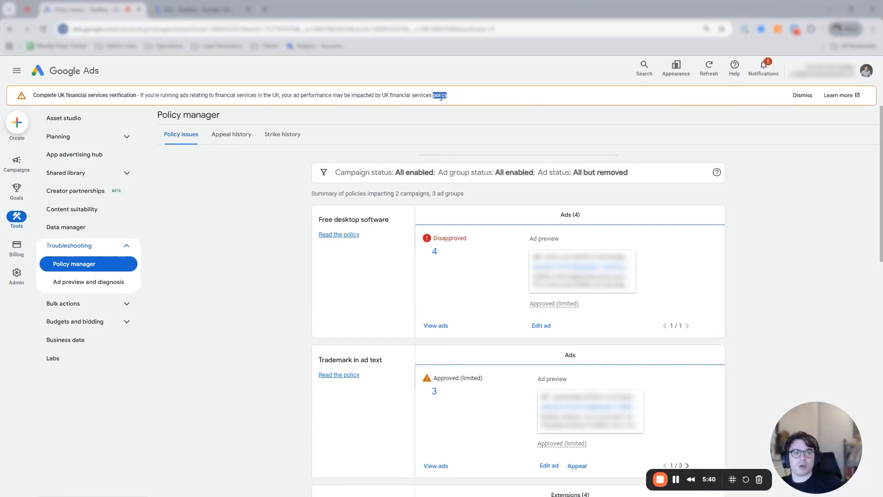
triple_click(442, 93)
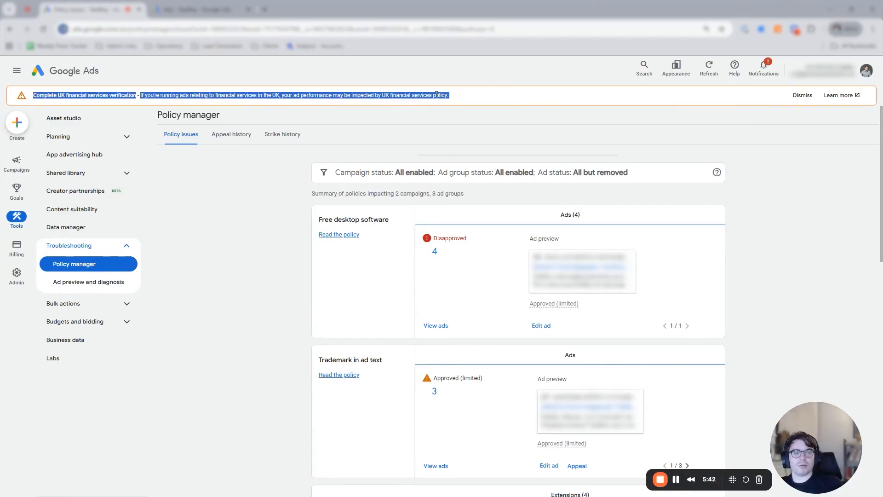
double_click(436, 94)
triple_click(454, 194)
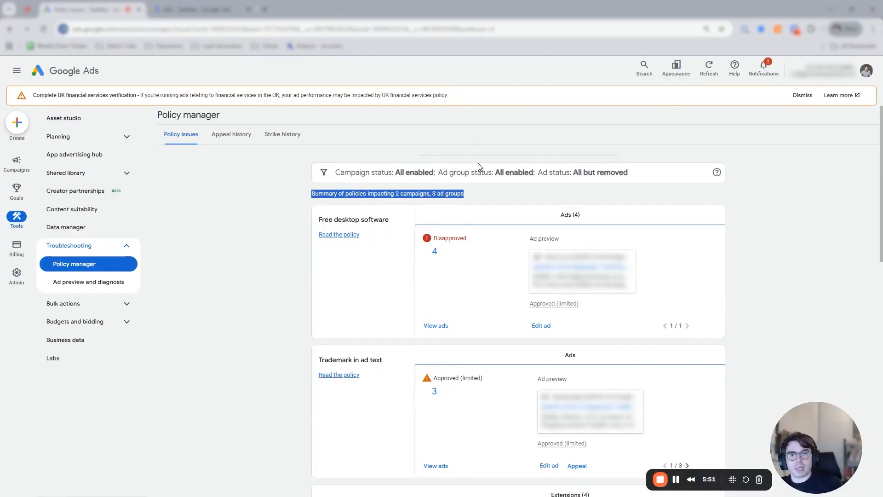
drag(313, 168, 311, 194)
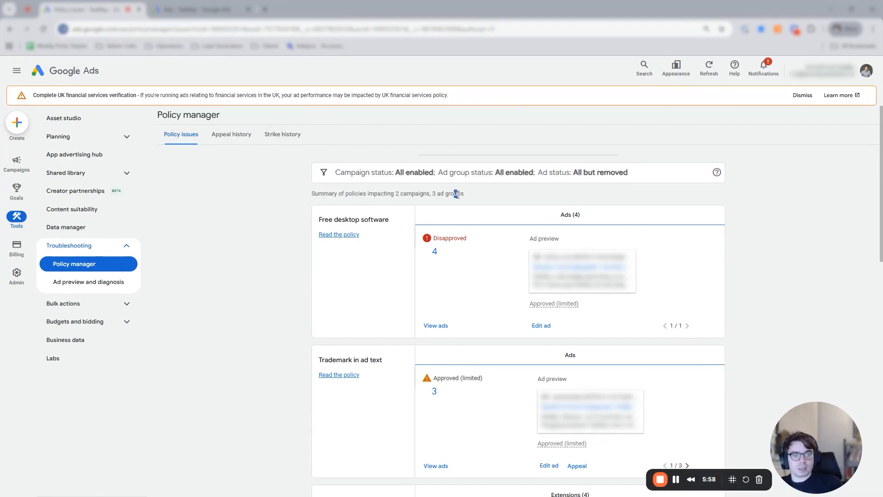
double_click(324, 194)
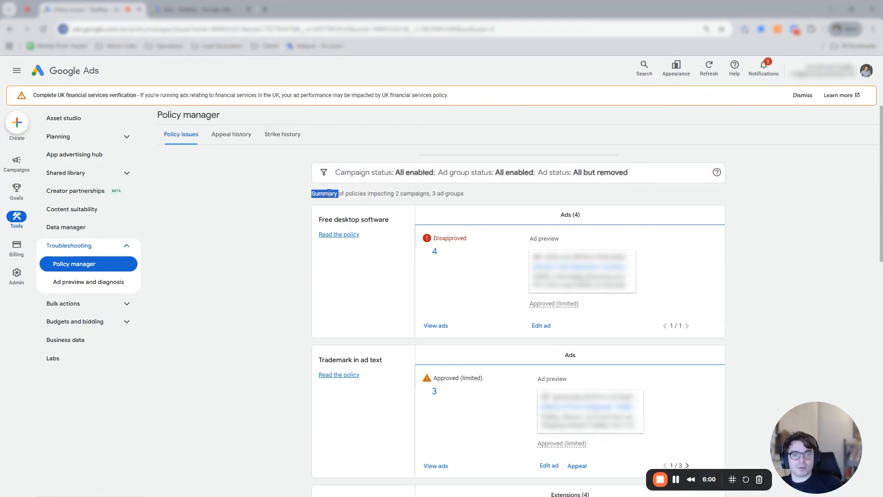
triple_click(323, 193)
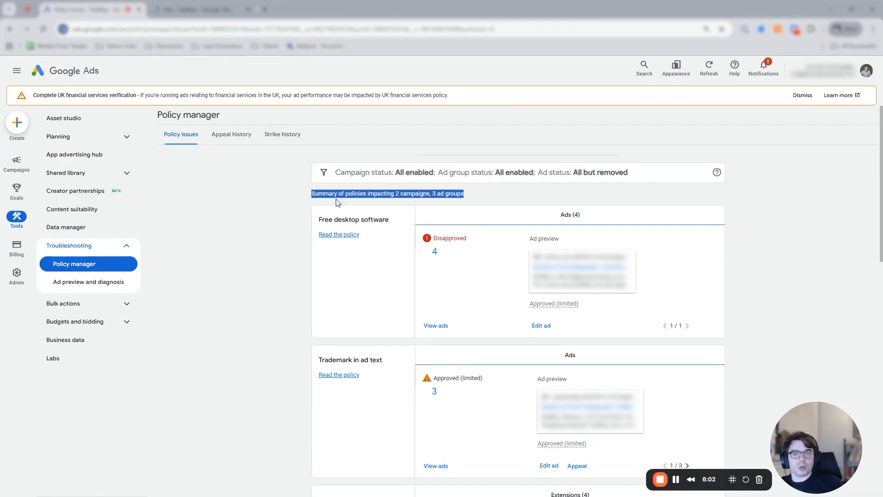